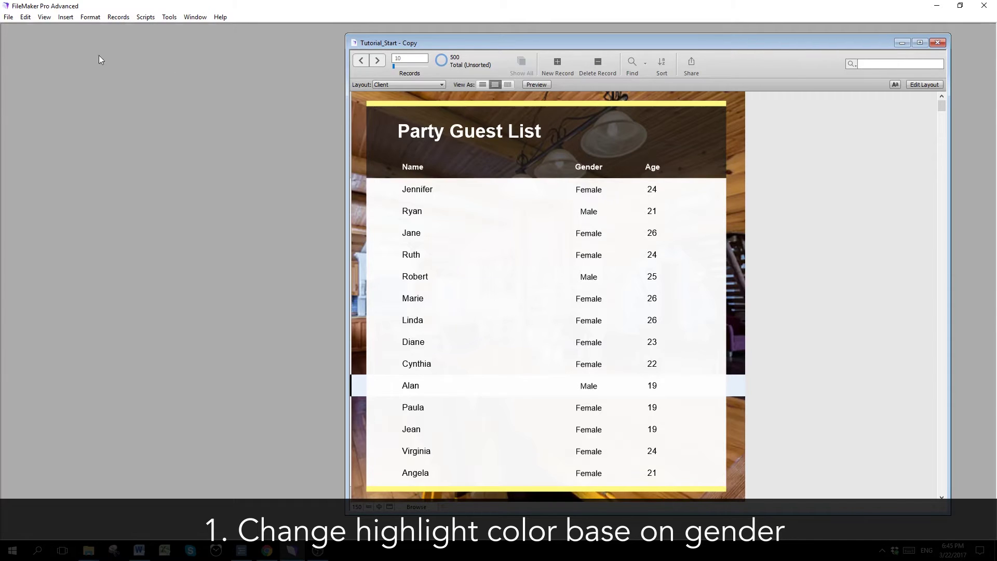
- Switch to Layout mode and open Conditional Formatting for the Gender field, moving the dialog aside
click(43, 18)
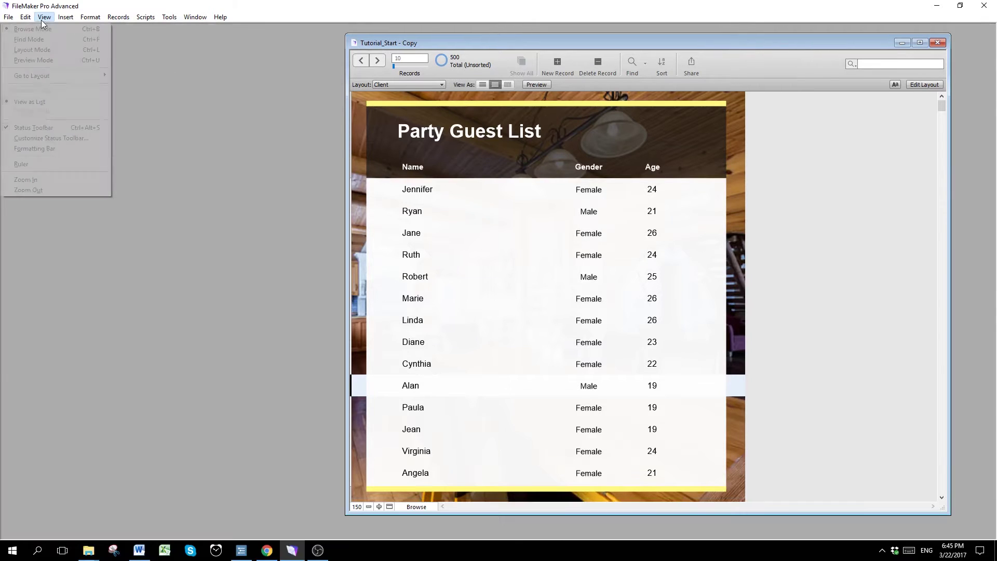
click(46, 52)
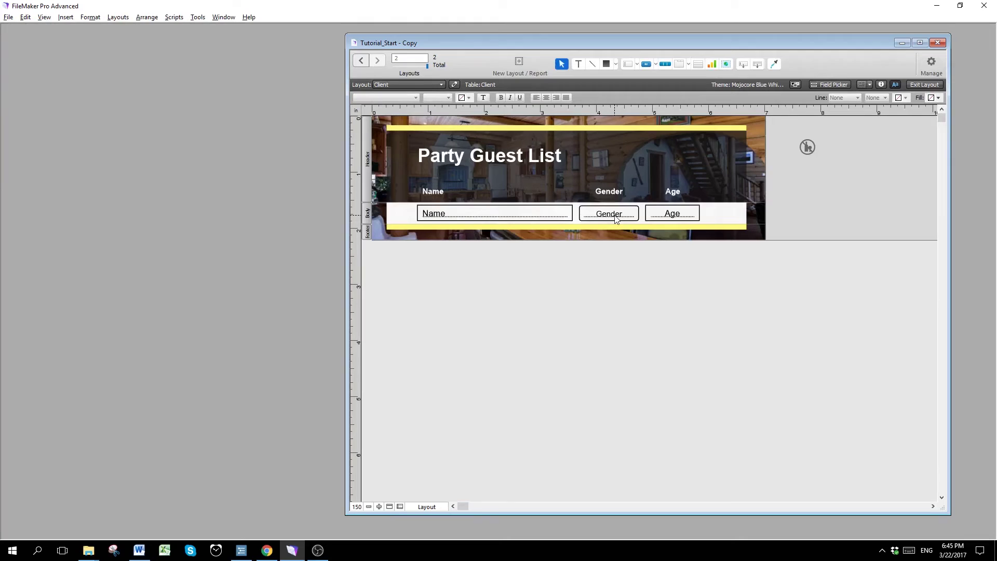
right_click(616, 218)
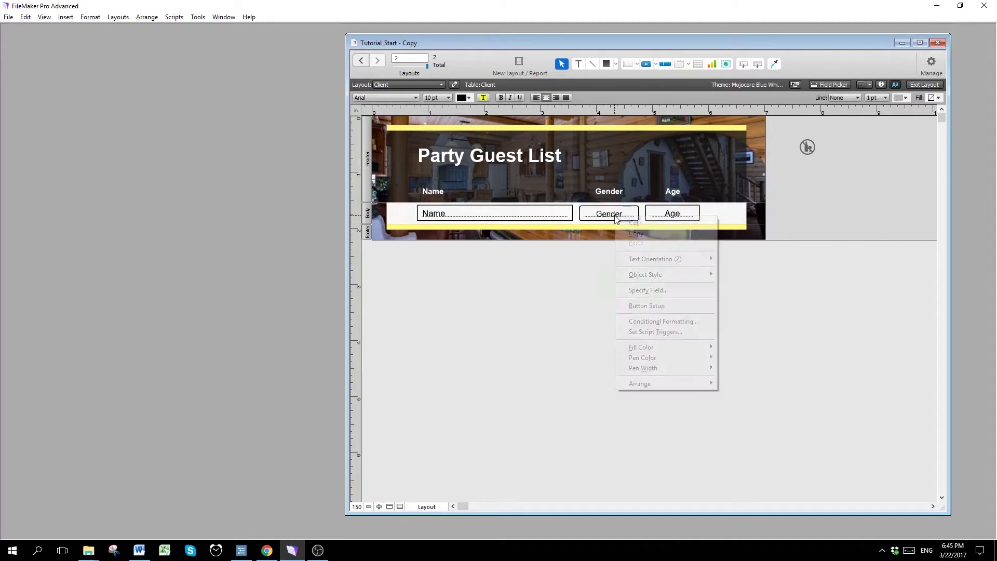
click(664, 322)
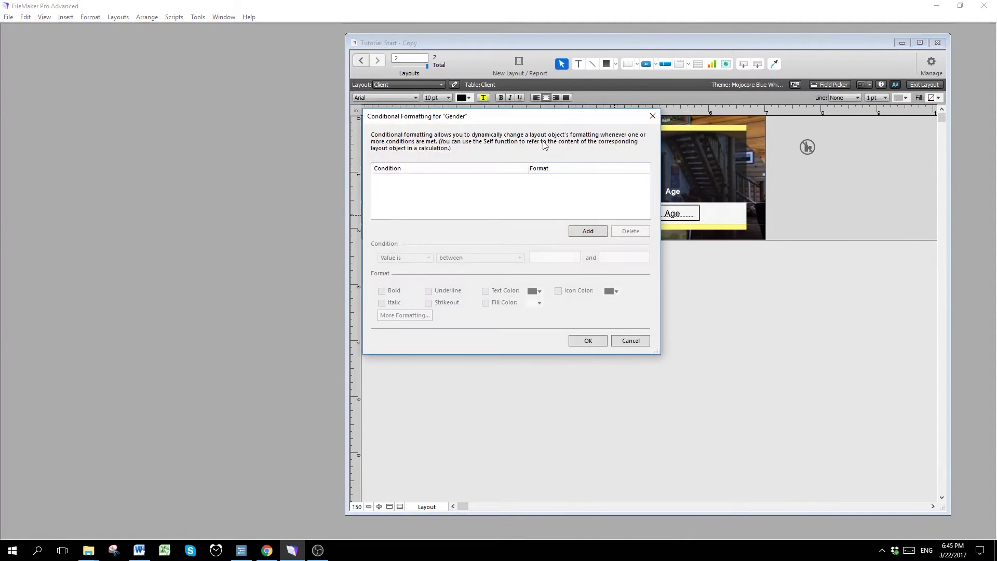
drag(548, 123, 651, 143)
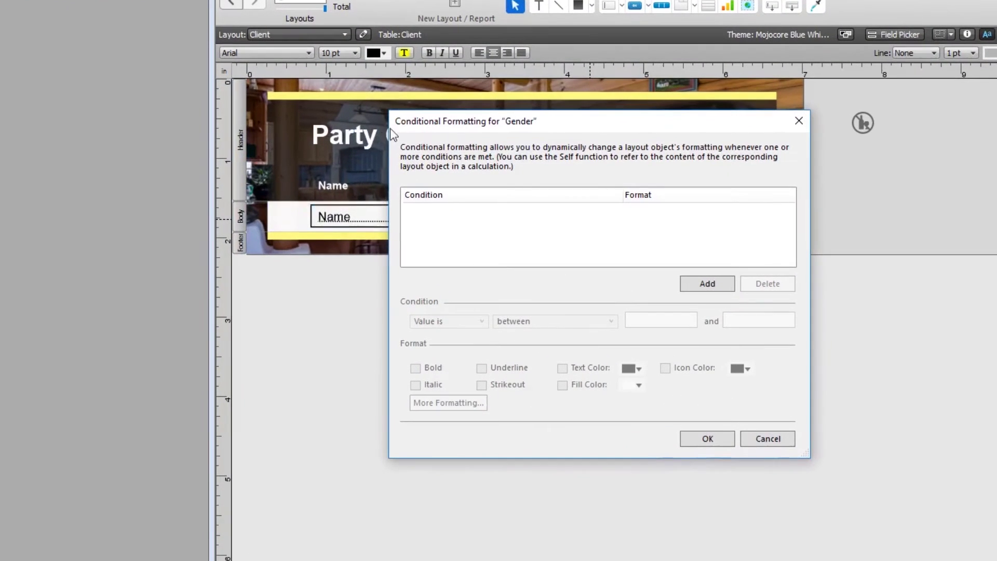
- Add a Gender condition 'Value is equal to MALE' with light blue fill, plus a blank second condition
click(712, 285)
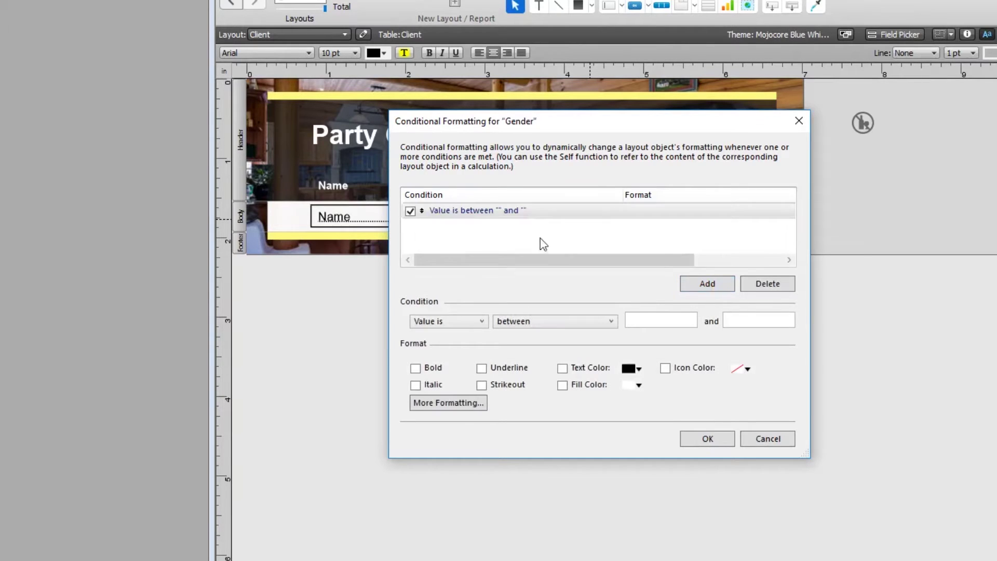
click(475, 322)
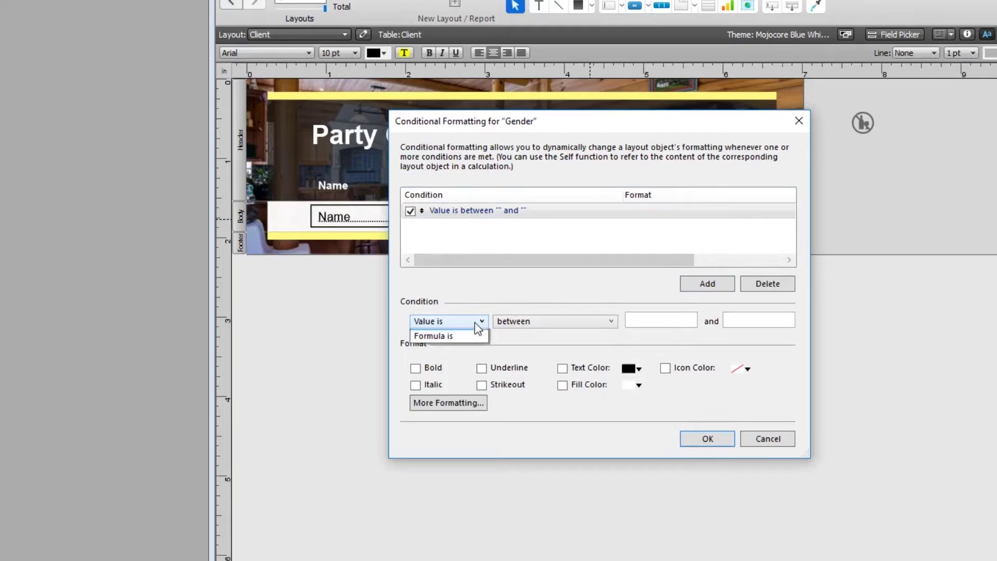
click(475, 322)
click(522, 329)
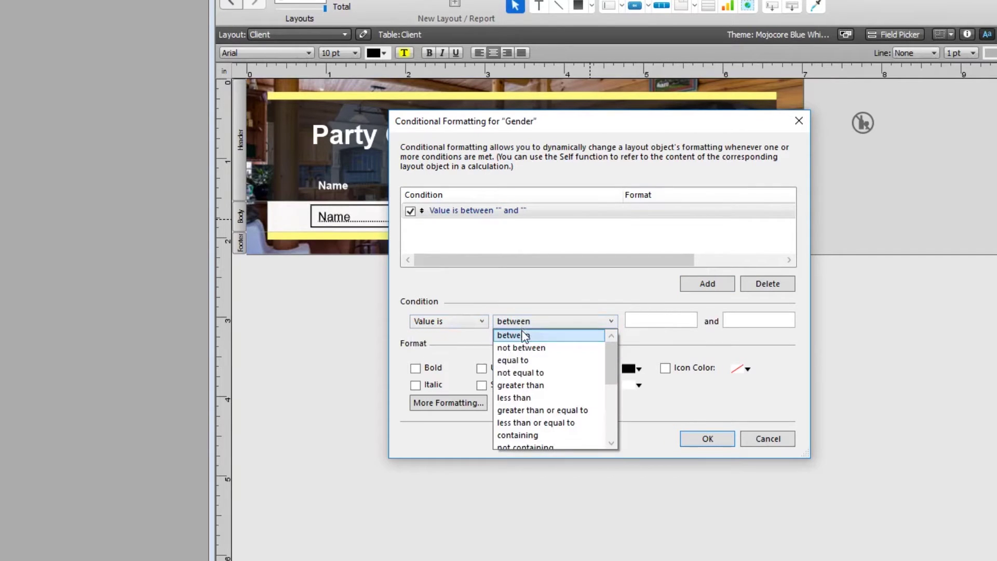
click(522, 360)
click(639, 321)
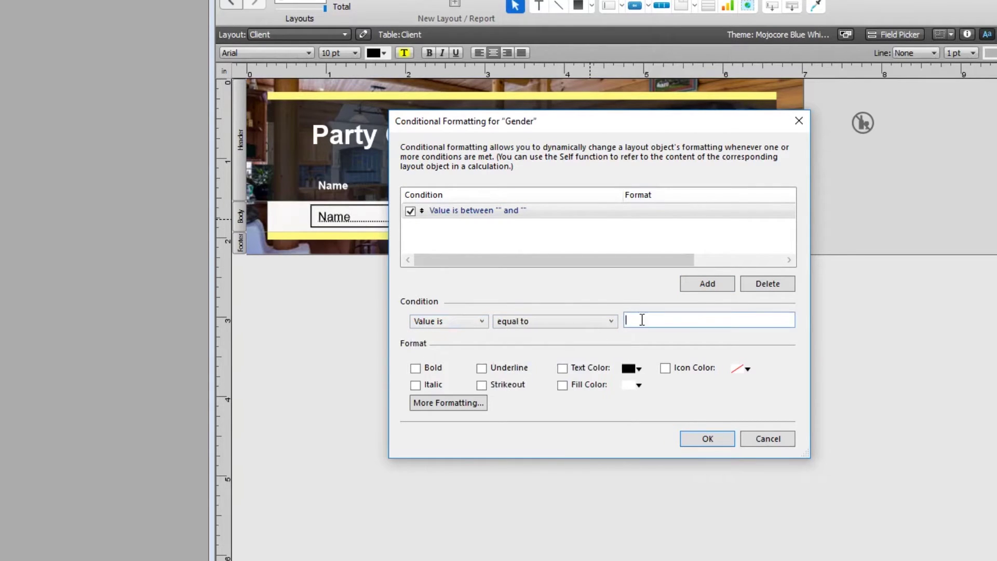
text(MALE)
click(566, 387)
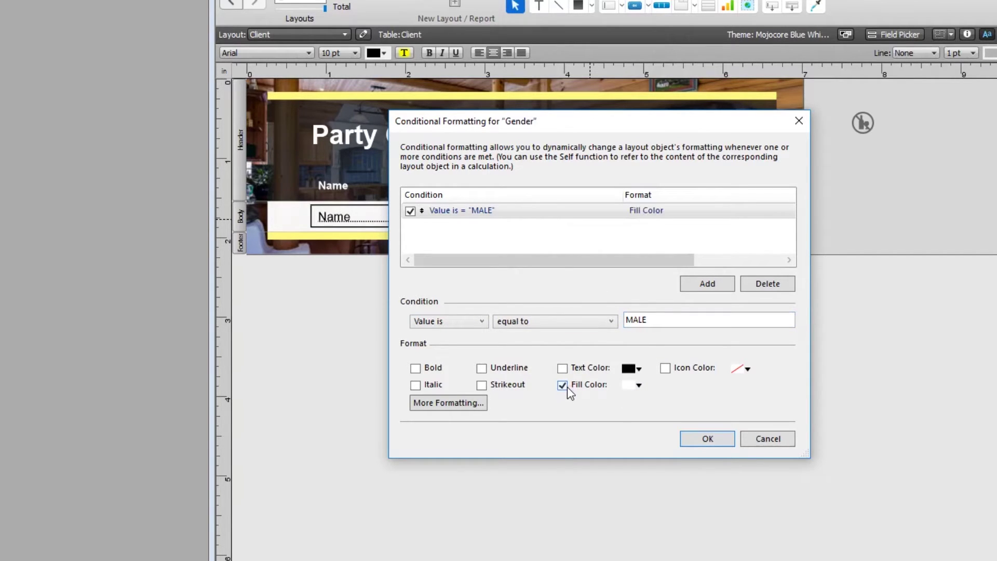
click(626, 385)
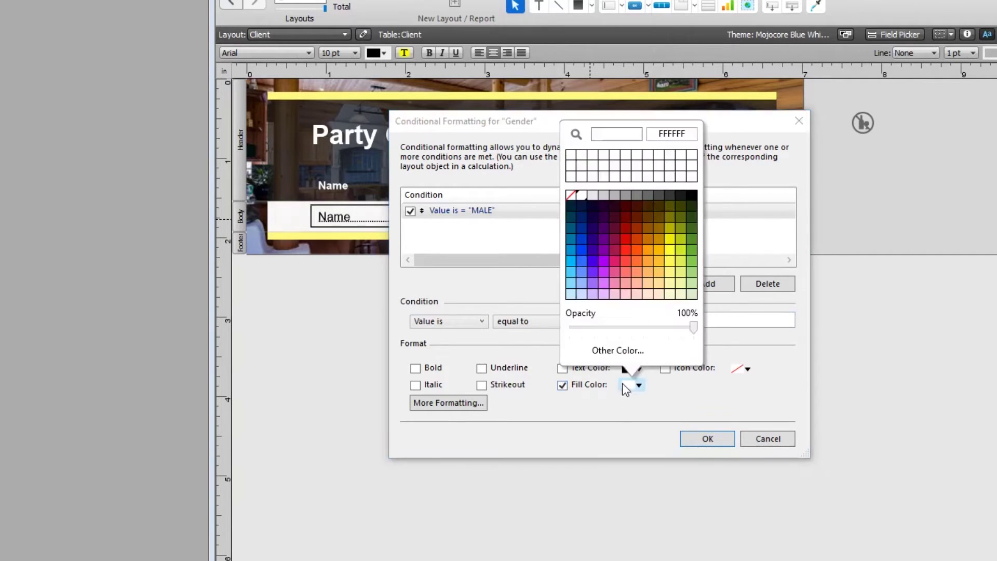
click(573, 294)
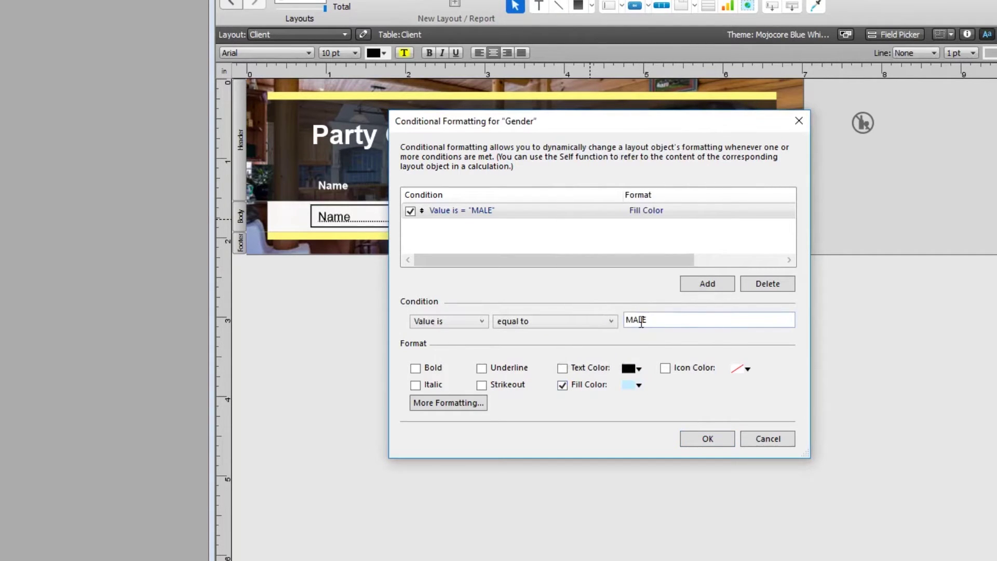
click(708, 286)
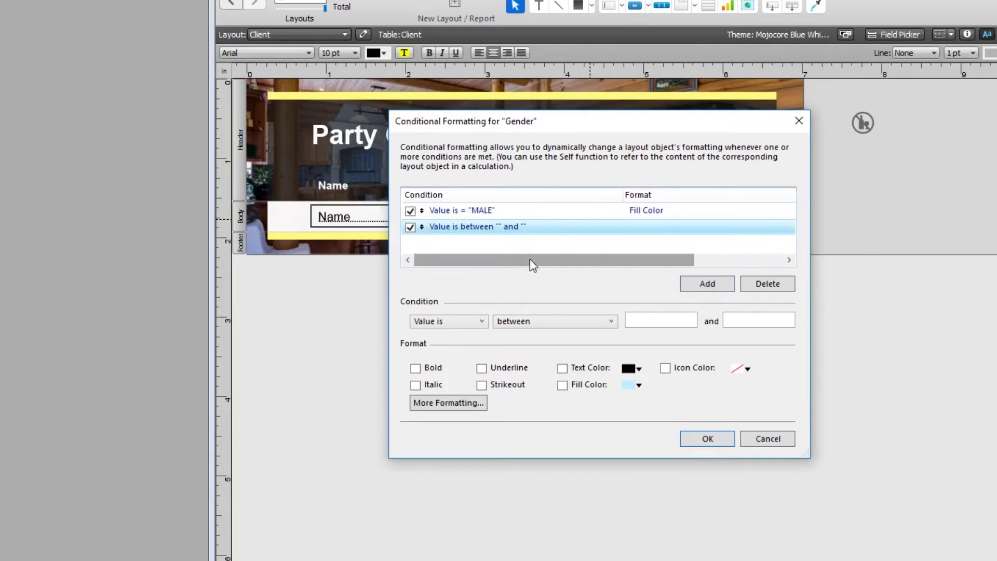
- Set the second condition to equal FEMALE with a light pink fill, and apply both rules
click(547, 324)
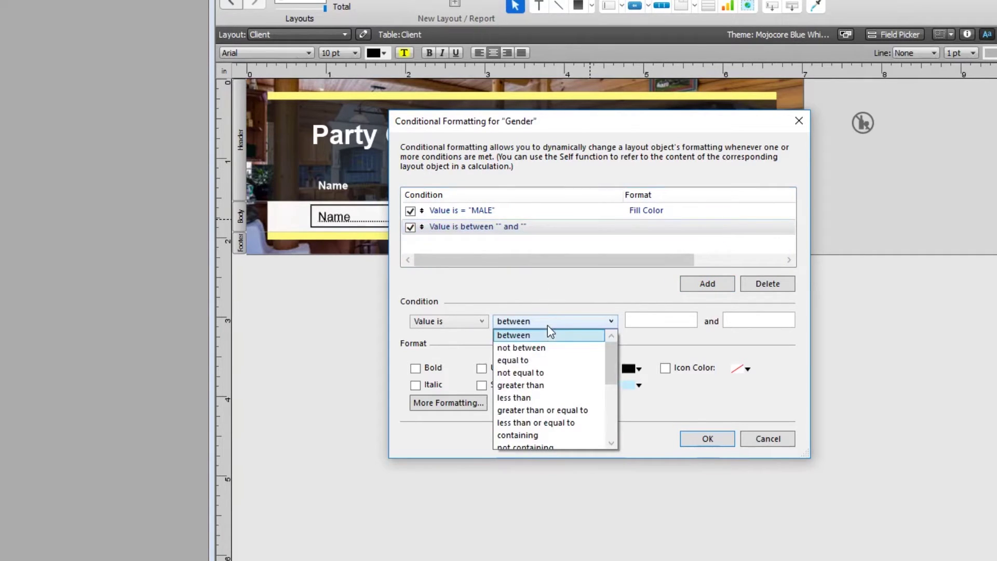
click(549, 358)
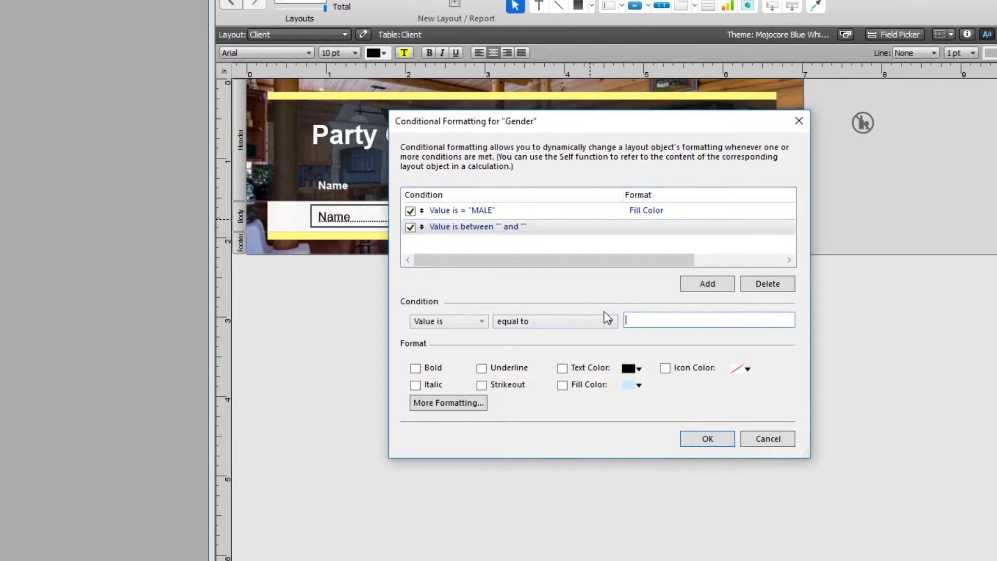
text(FEMALE)
click(639, 385)
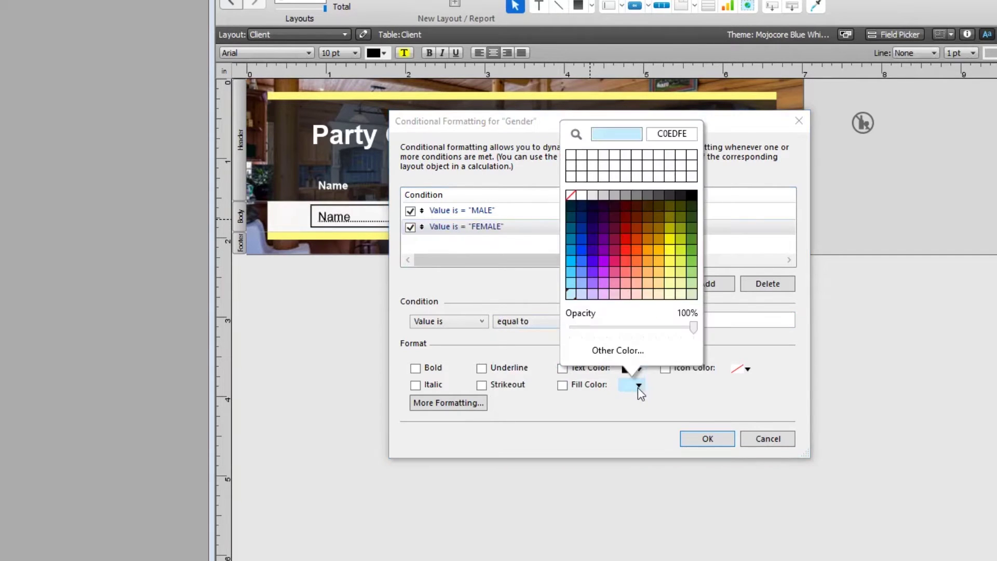
click(638, 295)
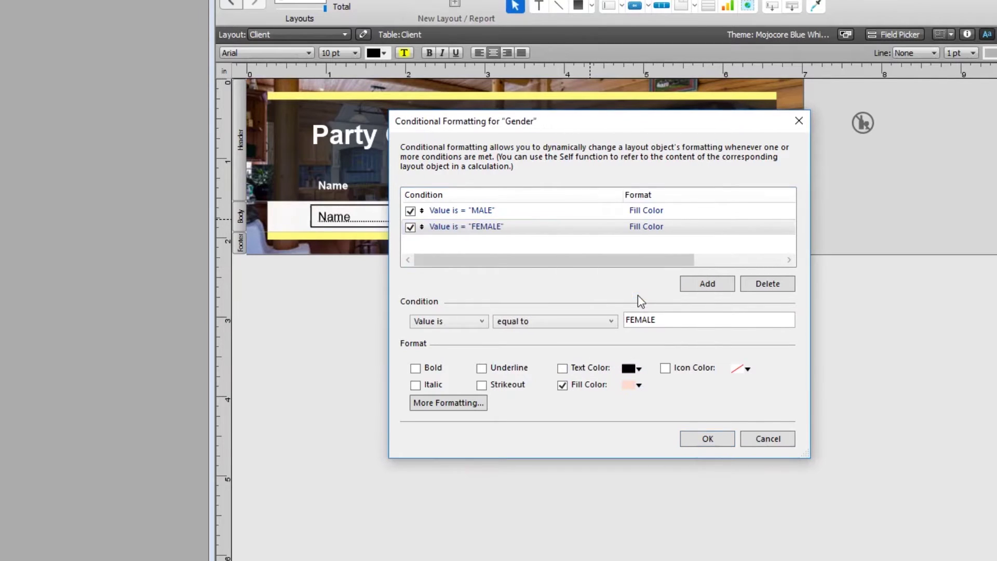
click(637, 385)
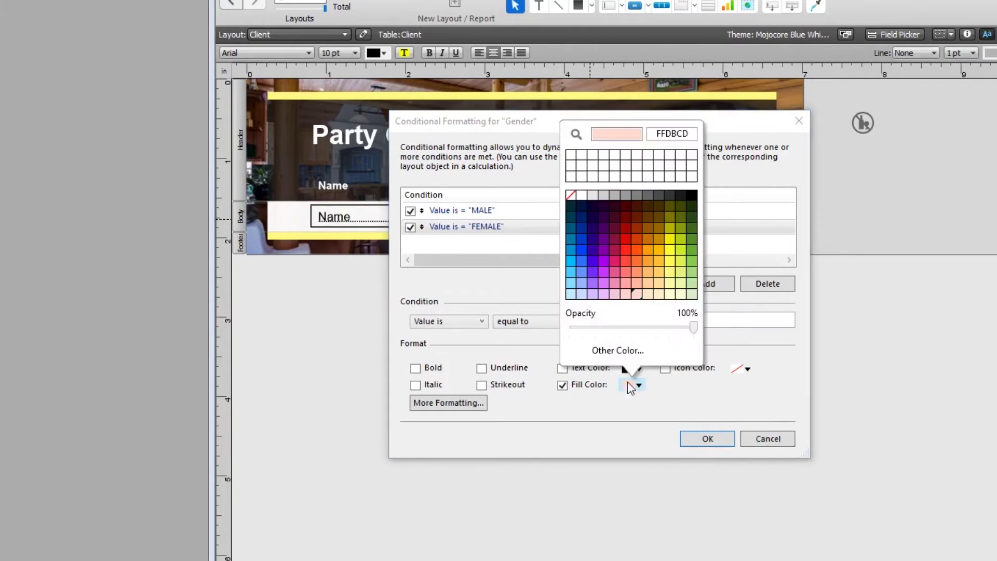
click(626, 299)
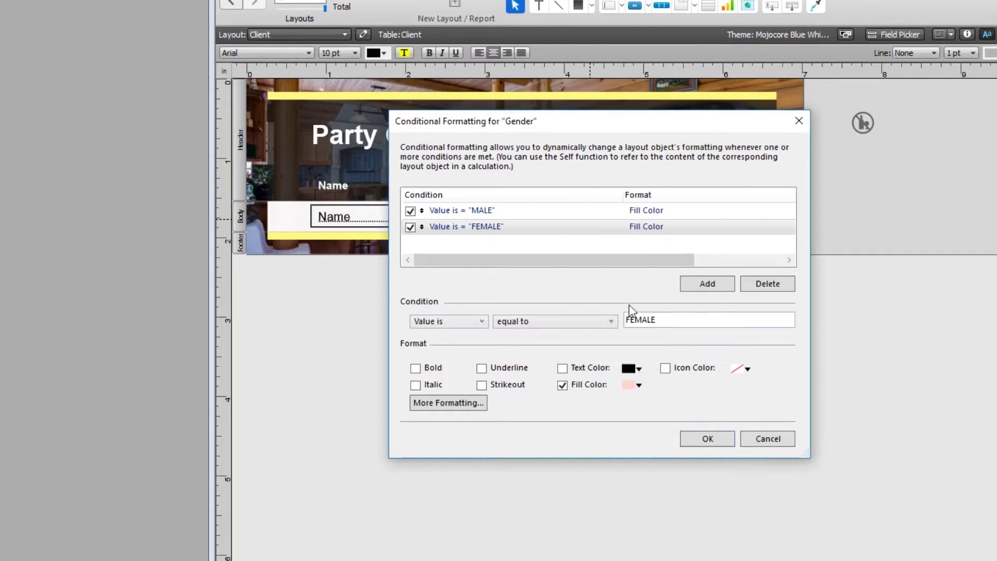
click(696, 438)
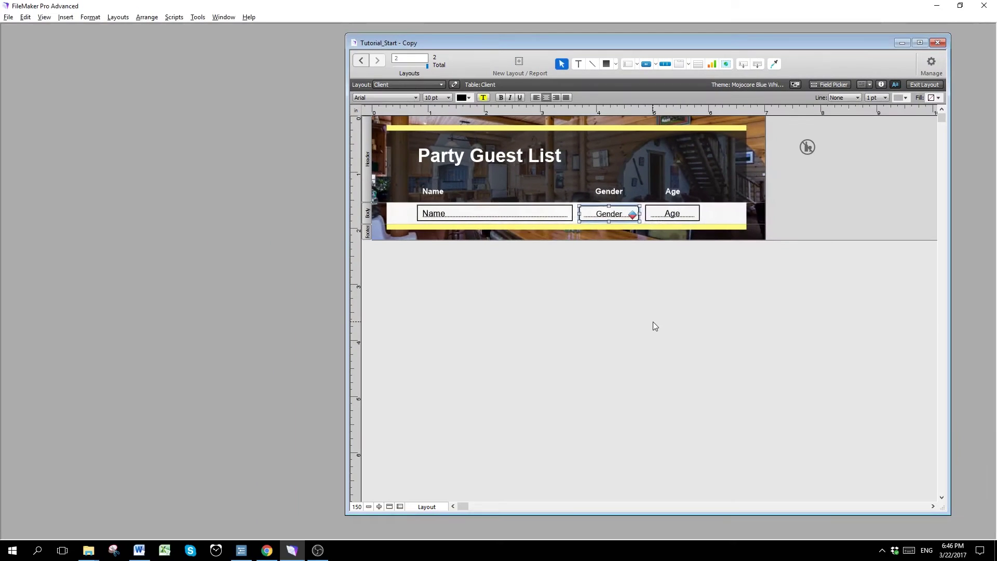
- Switch to Browse mode to review the light blue Male and pink Female Gender fills
click(41, 19)
click(58, 32)
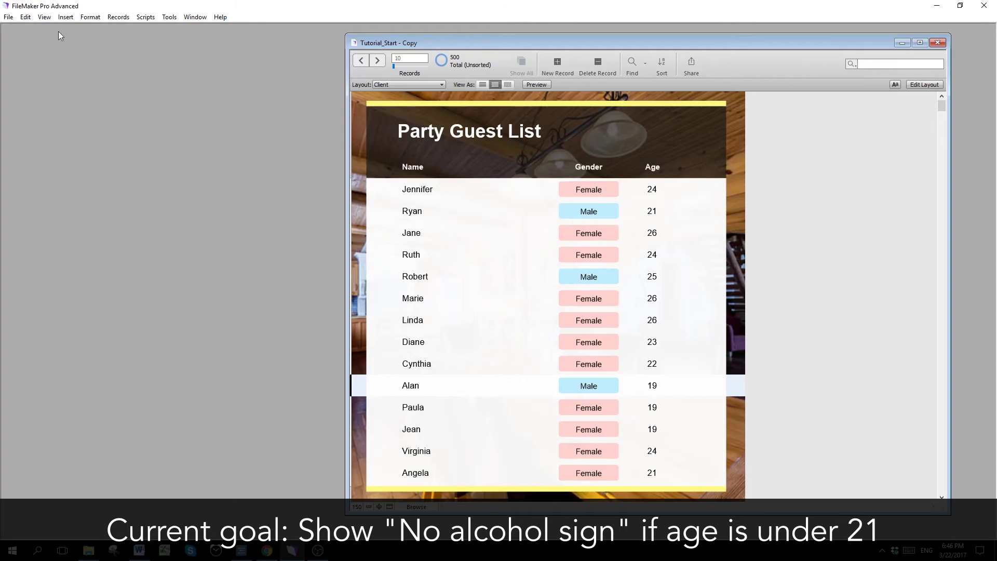
click(44, 17)
- In Layout mode, place the no-alcohol icon just left of the Name field
click(48, 50)
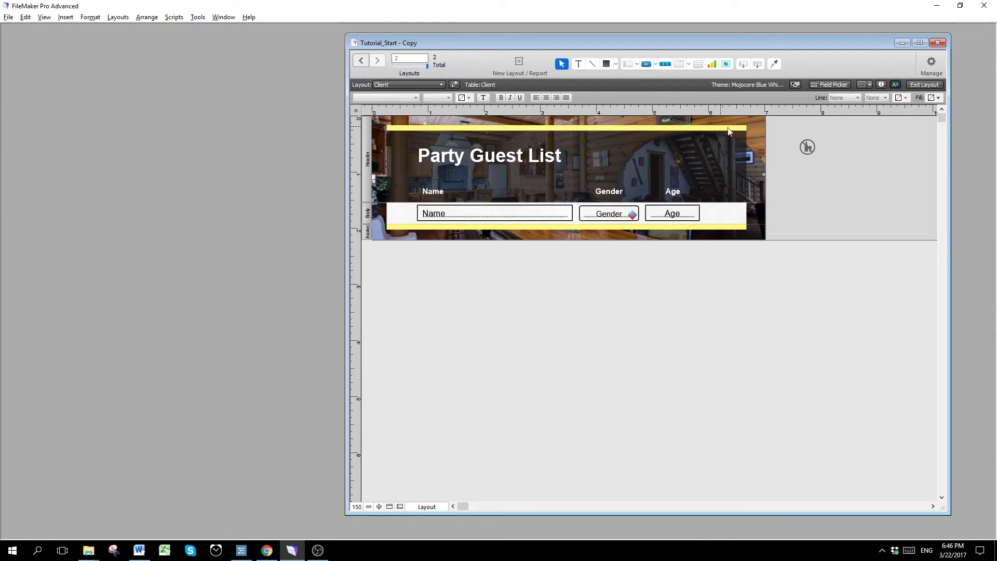
drag(810, 148, 787, 138)
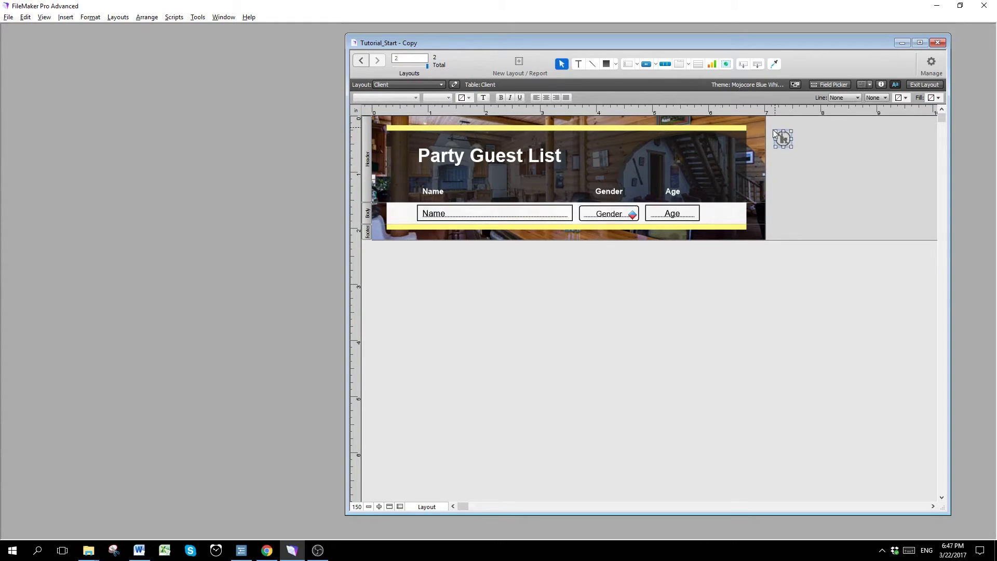
click(813, 143)
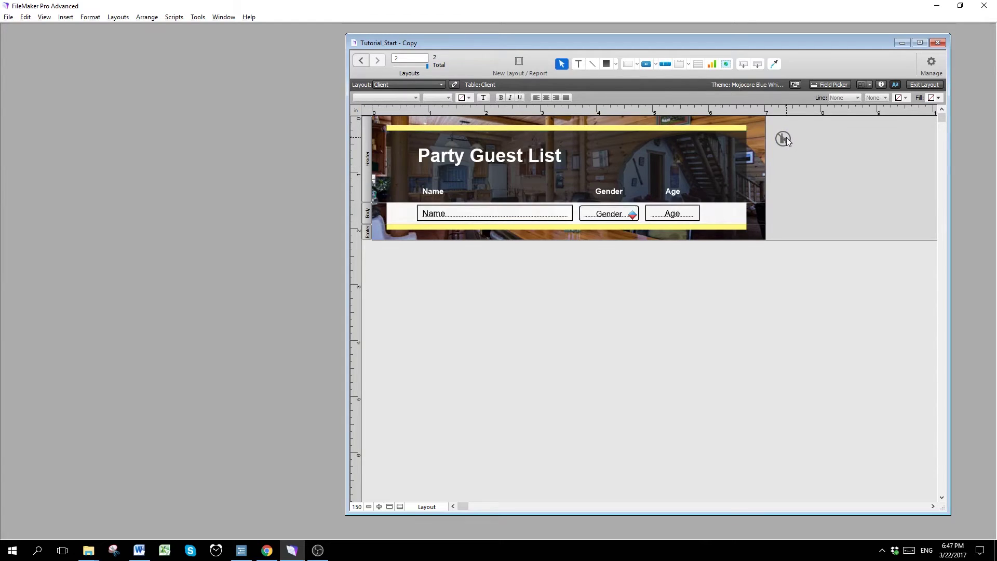
drag(786, 138, 407, 214)
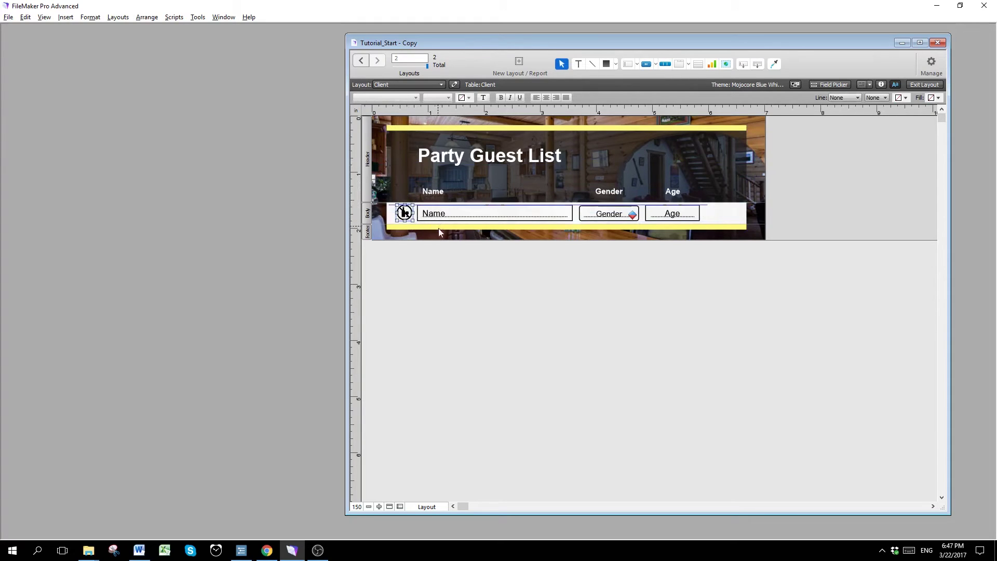
click(459, 245)
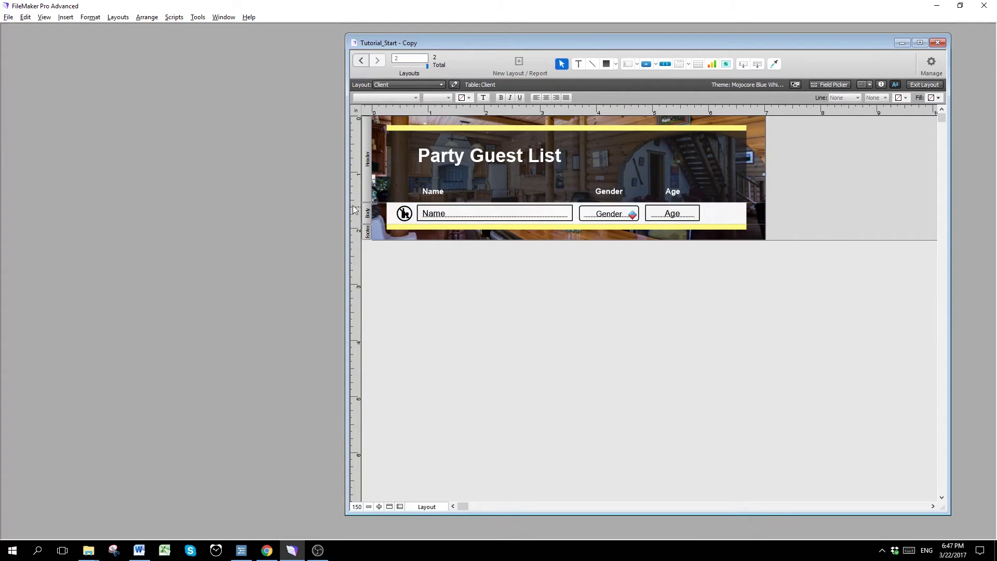
- Preview the icon in Browse mode, then return to Layout mode and select the icon
click(45, 17)
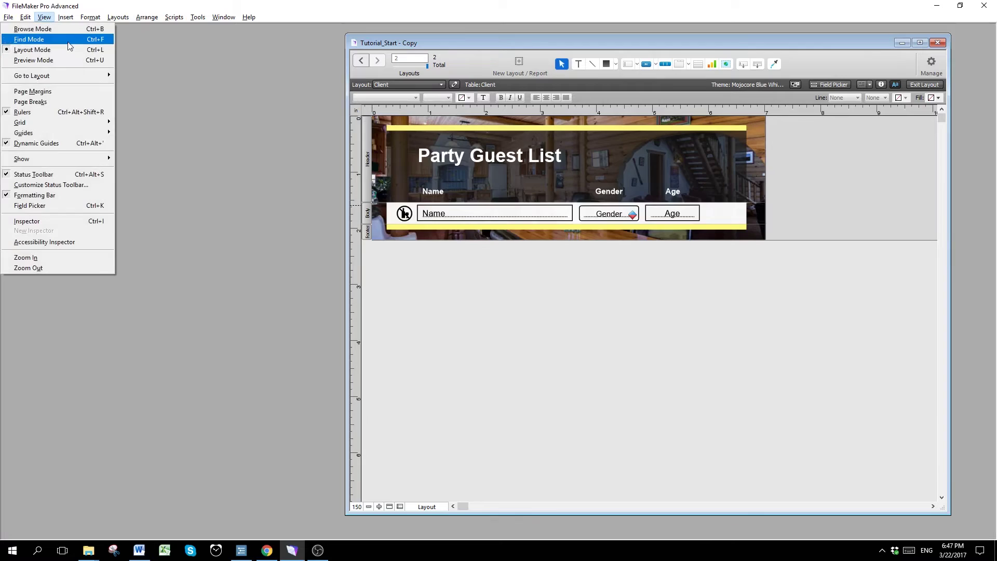
click(62, 29)
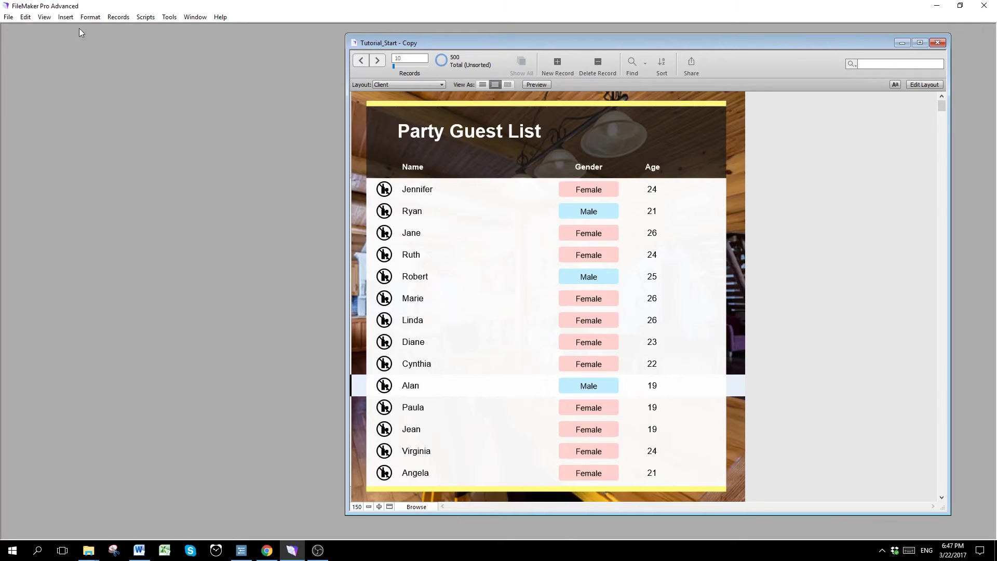
click(45, 16)
click(51, 49)
click(404, 213)
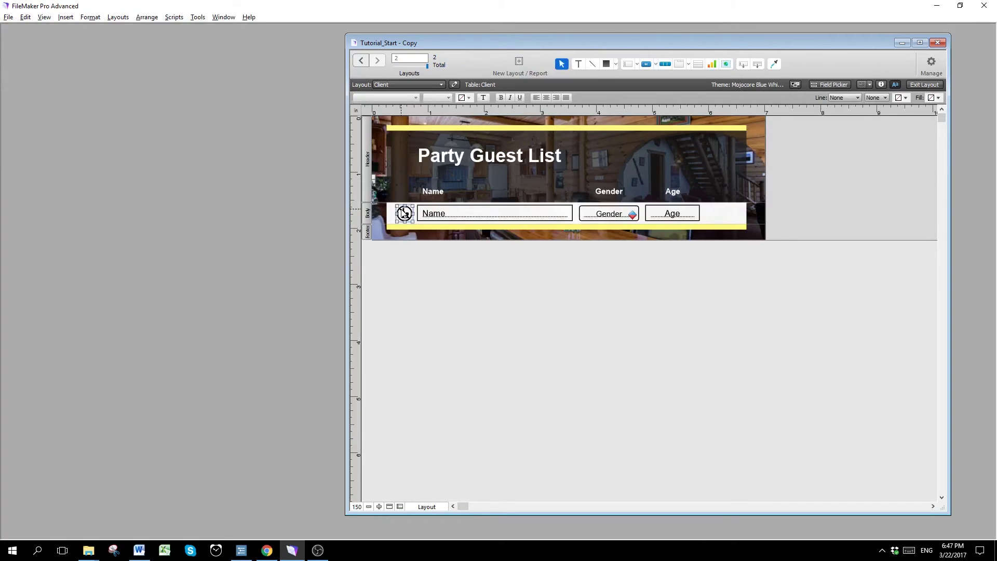
- Open the Inspector, move it aside, and focus the Data tab's 'Hide object when' field
click(44, 17)
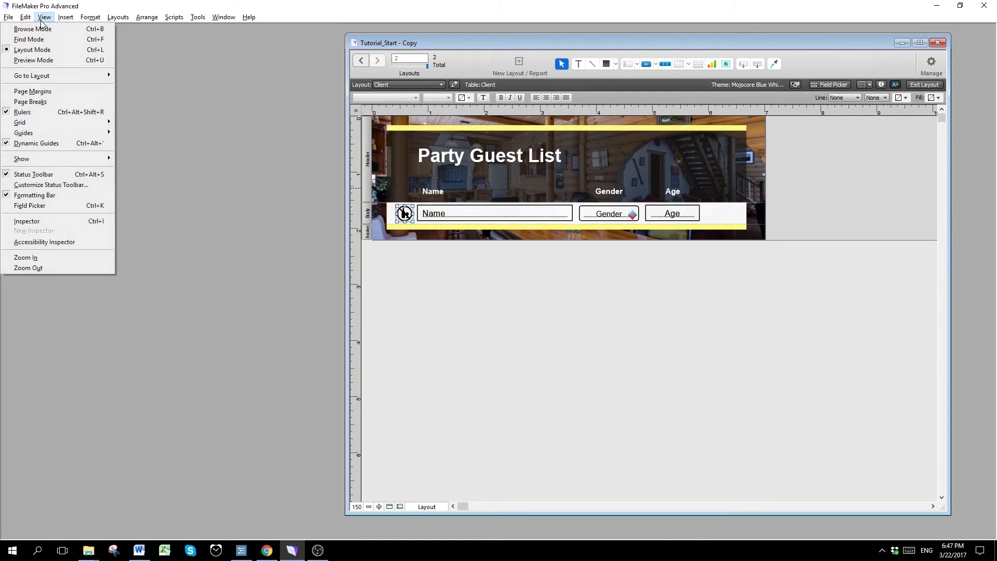
click(76, 221)
drag(495, 98, 810, 114)
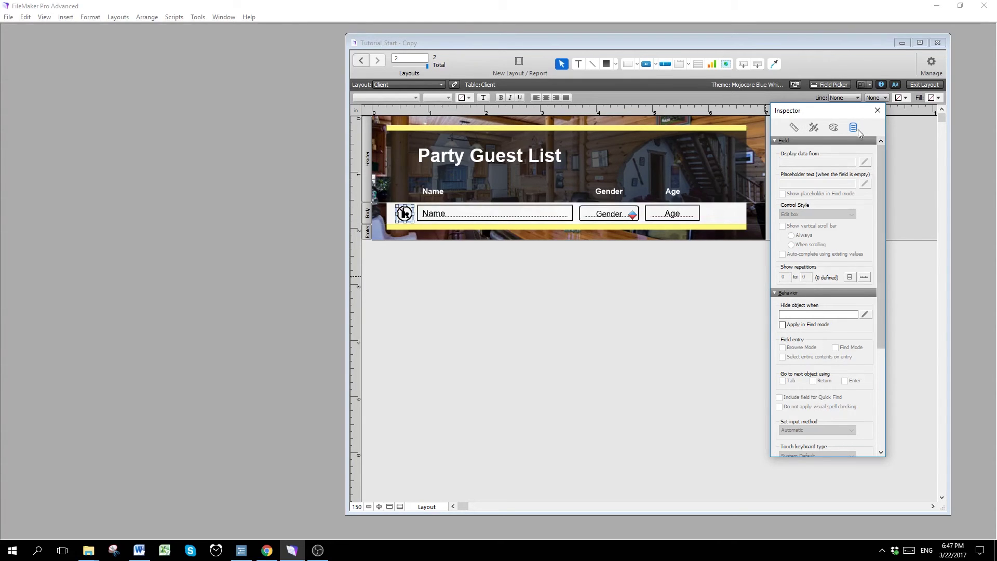
click(795, 129)
click(853, 129)
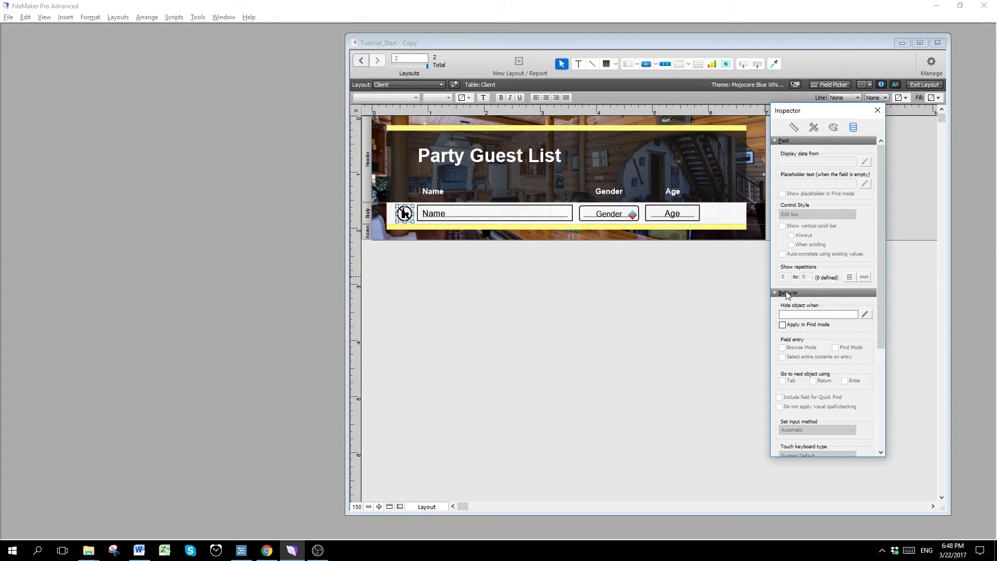
click(782, 315)
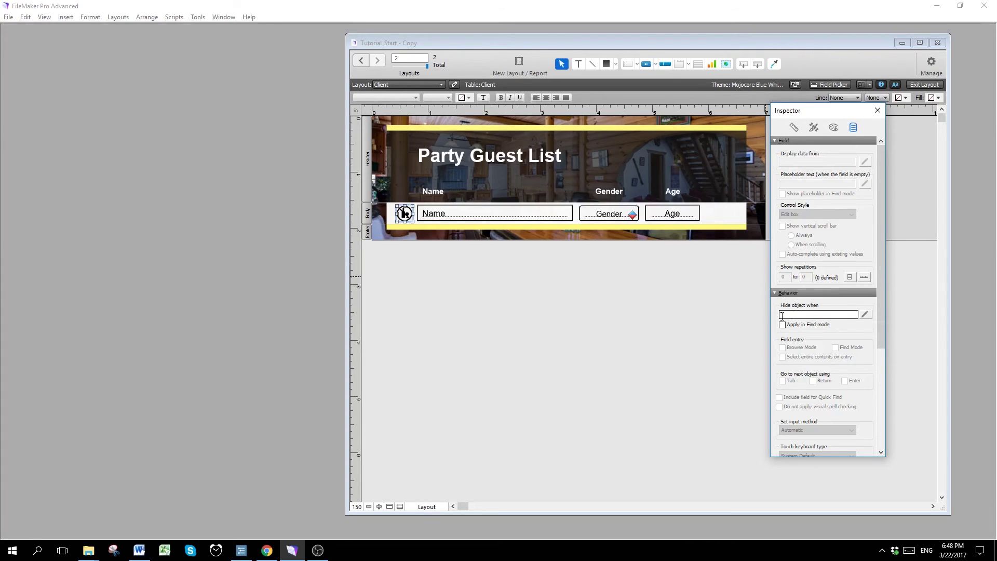
- Set the icon's hide condition to Client::Age ≥ 21
click(866, 317)
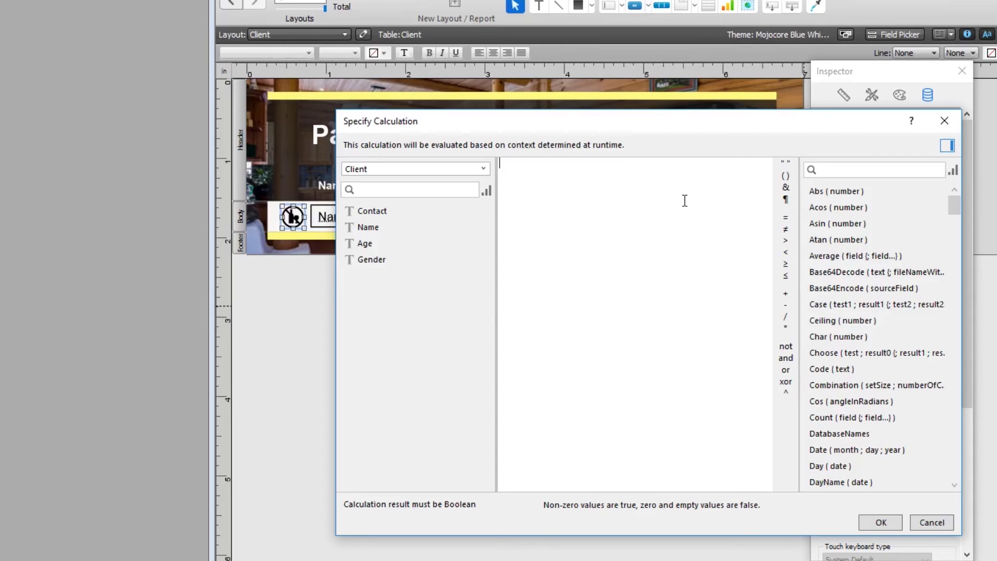
double_click(429, 248)
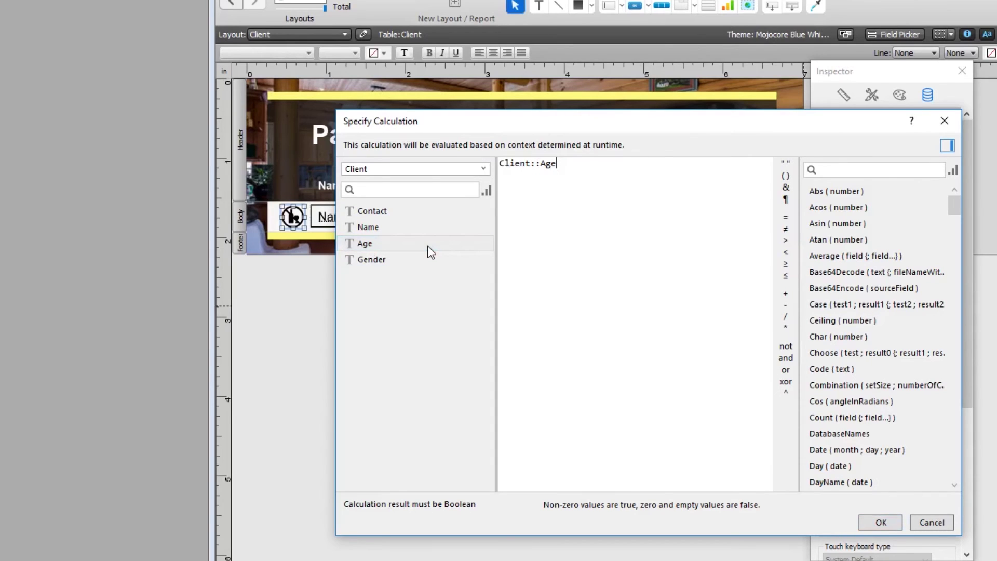
click(786, 264)
text(21)
click(893, 526)
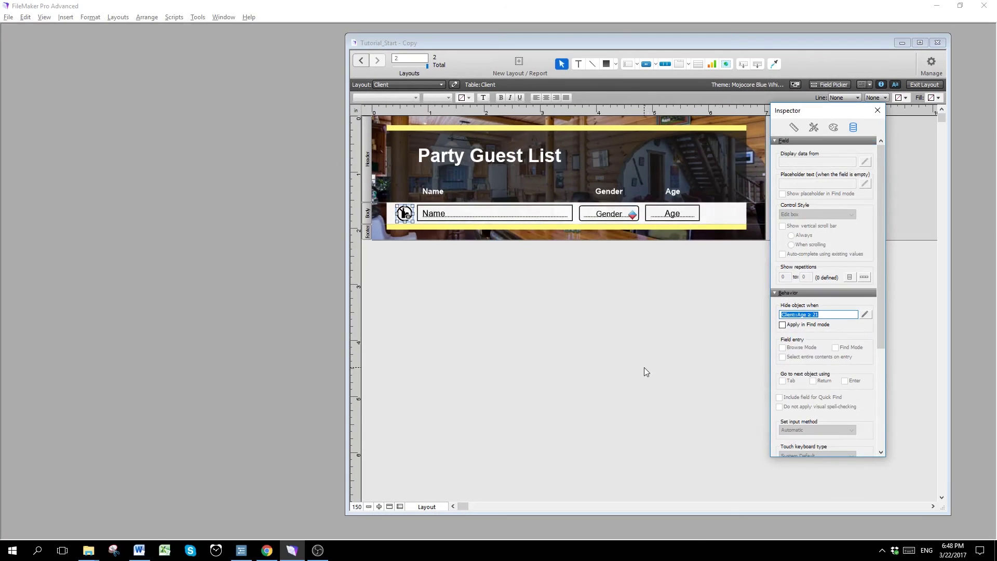
- Switch to Browse mode and scroll the records to confirm the icon shows only for under-21 guests
click(644, 367)
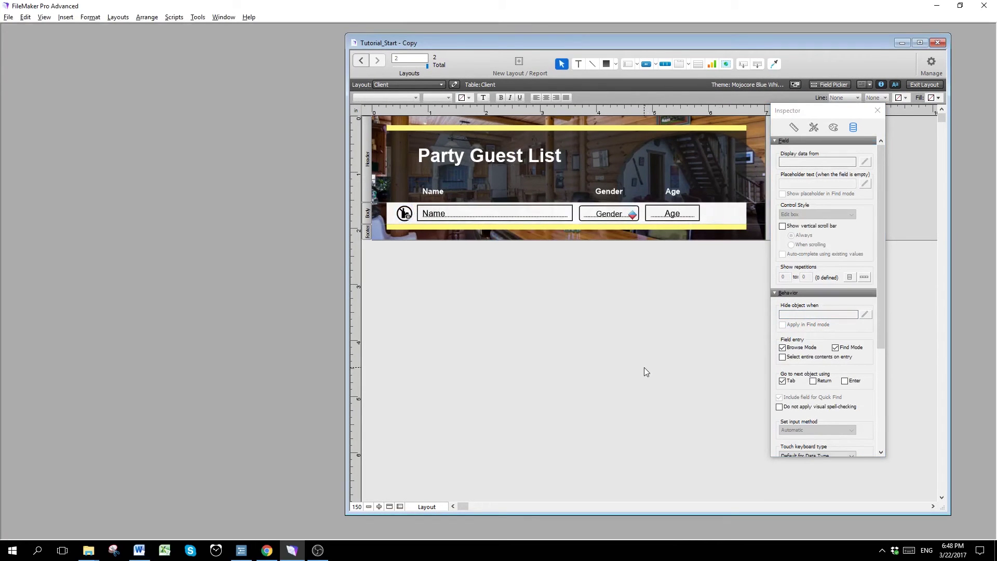
click(52, 20)
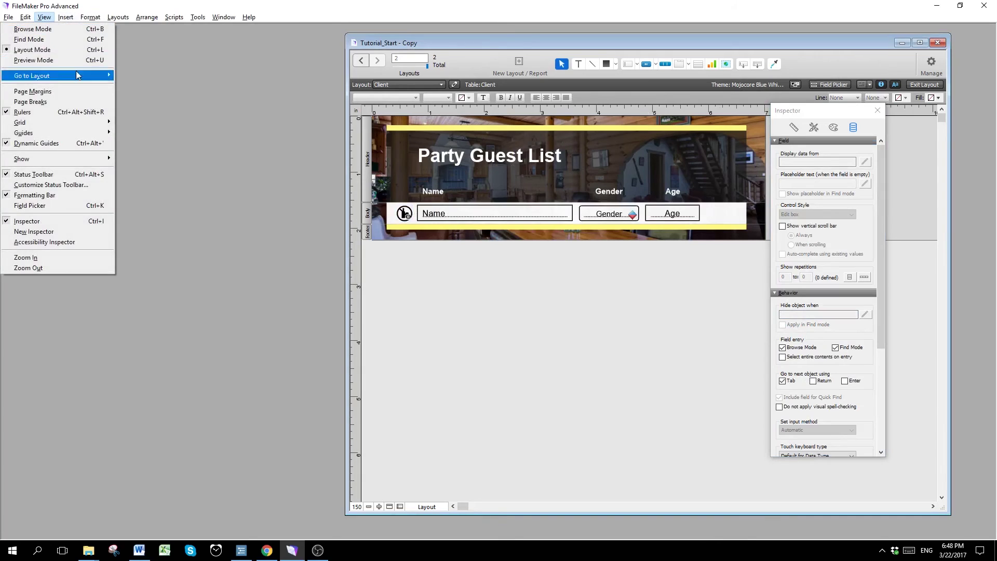
click(31, 29)
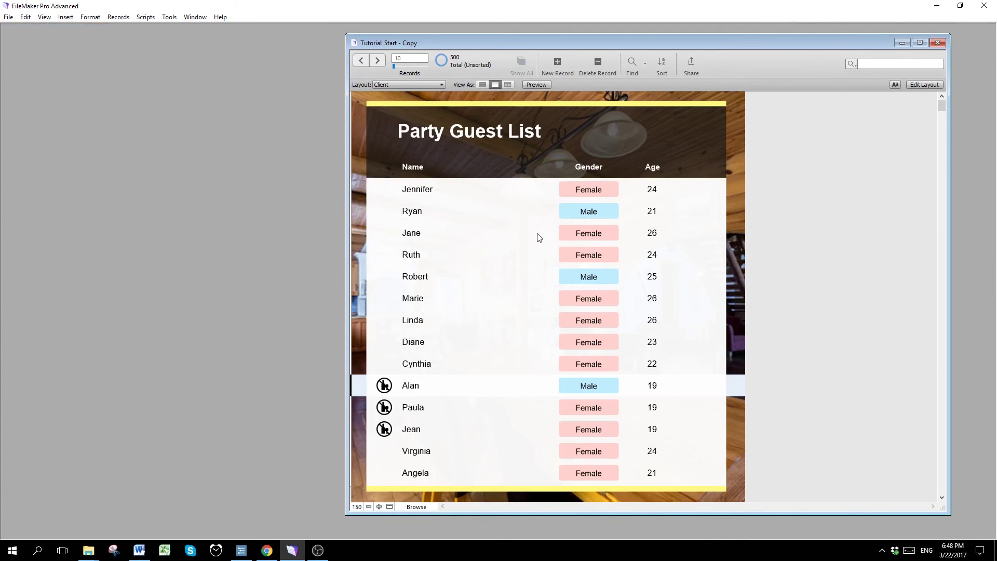
scroll(530, 240, down, 3)
scroll(529, 249, down, 3)
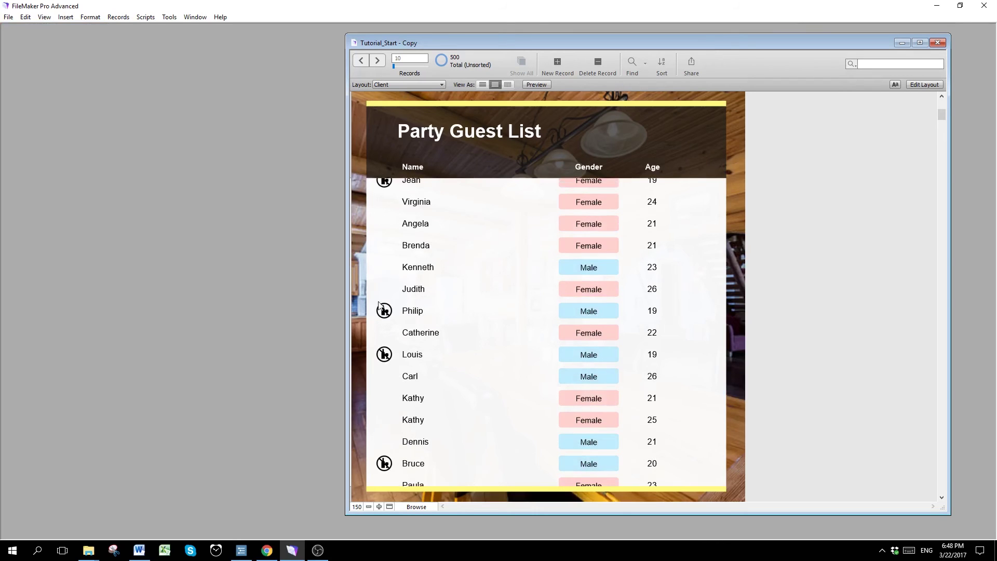